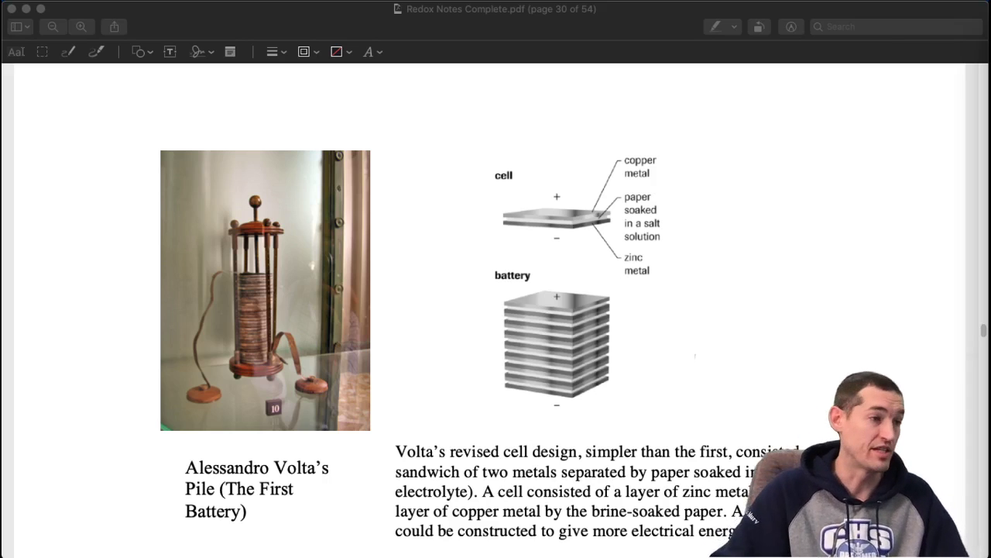
- Center the concept map and handwrite 'electrochemical Cells' in the top grey box
{"action": "scroll", "coordinate": [453, 347], "scroll_direction": "down", "scroll_amount": 5}
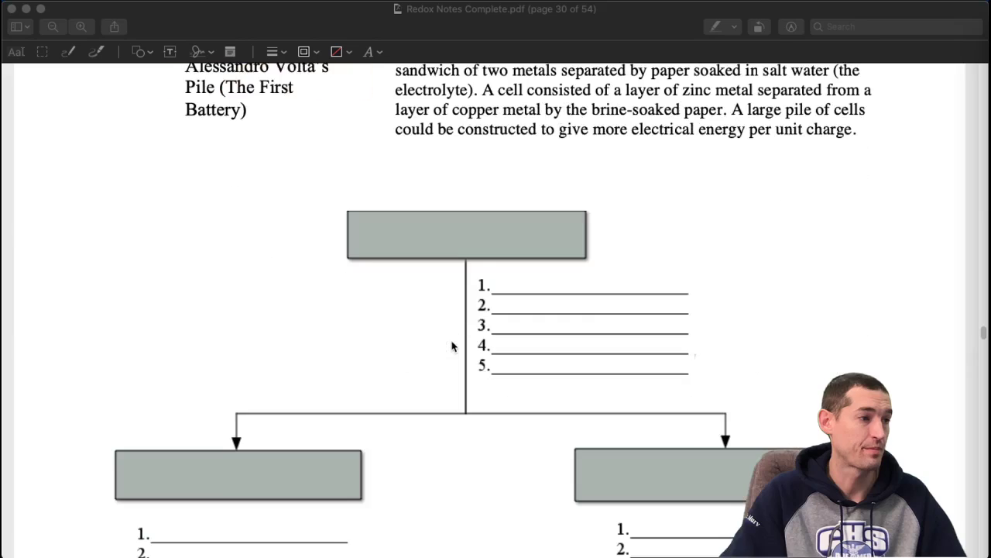
{"action": "scroll", "coordinate": [453, 346], "scroll_direction": "down", "scroll_amount": 2}
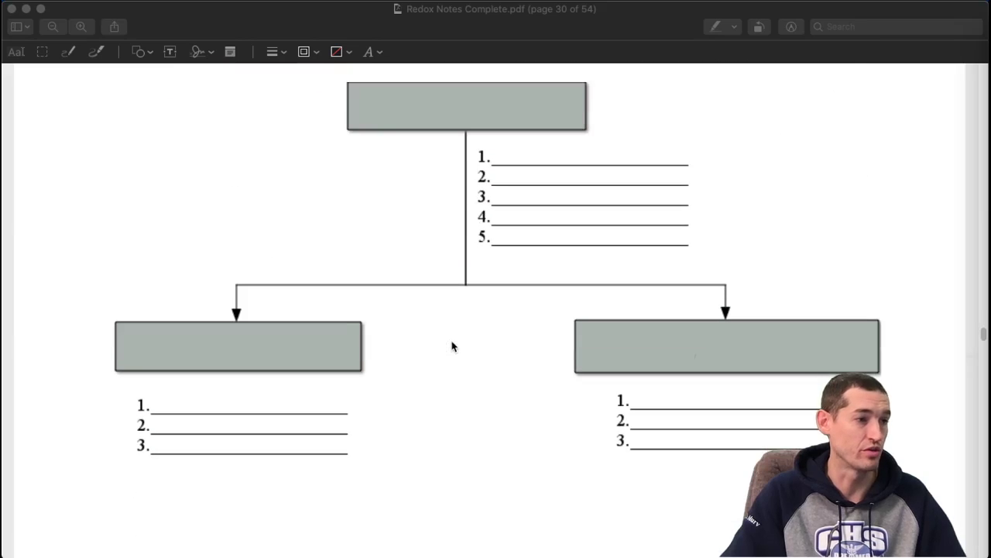
{"action": "scroll", "coordinate": [453, 346], "scroll_direction": "up", "scroll_amount": 1}
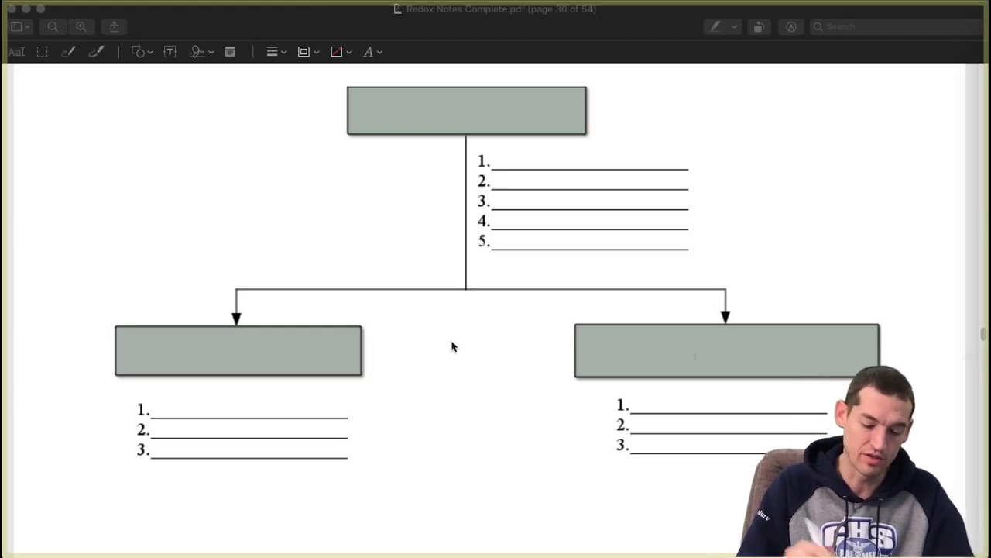
{"action": "left_click_drag", "start_coordinate": [365, 109], "coordinate": [380, 119]}
{"action": "left_click_drag", "start_coordinate": [385, 112], "coordinate": [408, 118]}
{"action": "left_click_drag", "start_coordinate": [414, 96], "coordinate": [416, 118]}
{"action": "left_click_drag", "start_coordinate": [411, 107], "coordinate": [427, 107]}
{"action": "left_click_drag", "start_coordinate": [434, 107], "coordinate": [444, 118]}
{"action": "mouse_move", "coordinate": [451, 98]}
{"action": "left_mouse_down"}
{"action": "mouse_move", "coordinate": [450, 119]}
{"action": "mouse_move", "coordinate": [461, 119]}
{"action": "left_mouse_up"}
{"action": "left_click_drag", "start_coordinate": [466, 114], "coordinate": [491, 118]}
{"action": "left_click_drag", "start_coordinate": [507, 111], "coordinate": [510, 117]}
{"action": "mouse_move", "coordinate": [515, 99]}
{"action": "left_mouse_down"}
{"action": "mouse_move", "coordinate": [515, 120]}
{"action": "mouse_move", "coordinate": [563, 120]}
{"action": "left_mouse_up"}
{"action": "left_click_drag", "start_coordinate": [568, 99], "coordinate": [574, 118]}
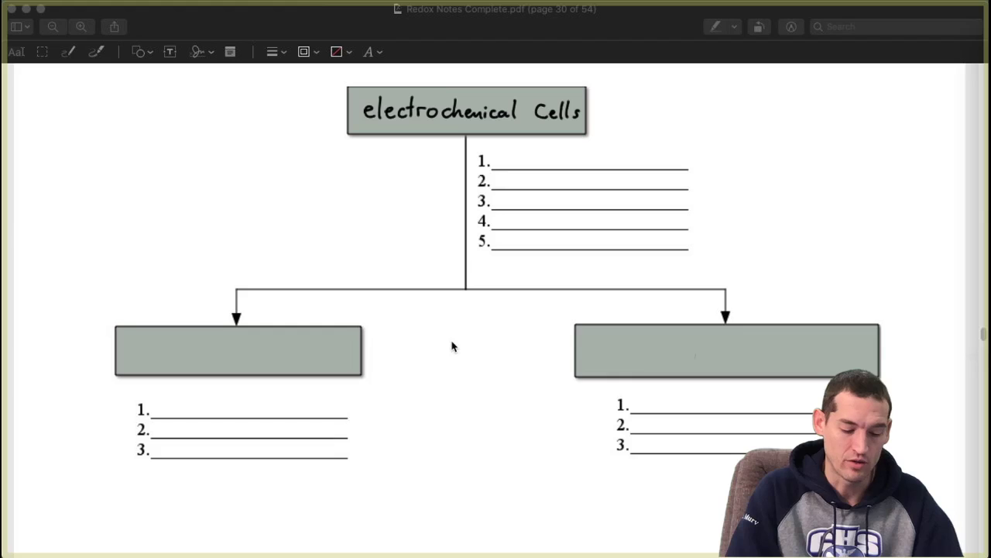
- Handwrite 'GERC' on numbered line 1 under the title
{"action": "mouse_move", "coordinate": [525, 154]}
{"action": "left_mouse_down"}
{"action": "mouse_move", "coordinate": [520, 161]}
{"action": "mouse_move", "coordinate": [535, 167]}
{"action": "left_mouse_up"}
{"action": "left_click_drag", "start_coordinate": [530, 159], "coordinate": [543, 153]}
{"action": "mouse_move", "coordinate": [549, 151]}
{"action": "left_mouse_down"}
{"action": "mouse_move", "coordinate": [549, 168]}
{"action": "mouse_move", "coordinate": [569, 154]}
{"action": "mouse_move", "coordinate": [580, 166]}
{"action": "left_mouse_up"}
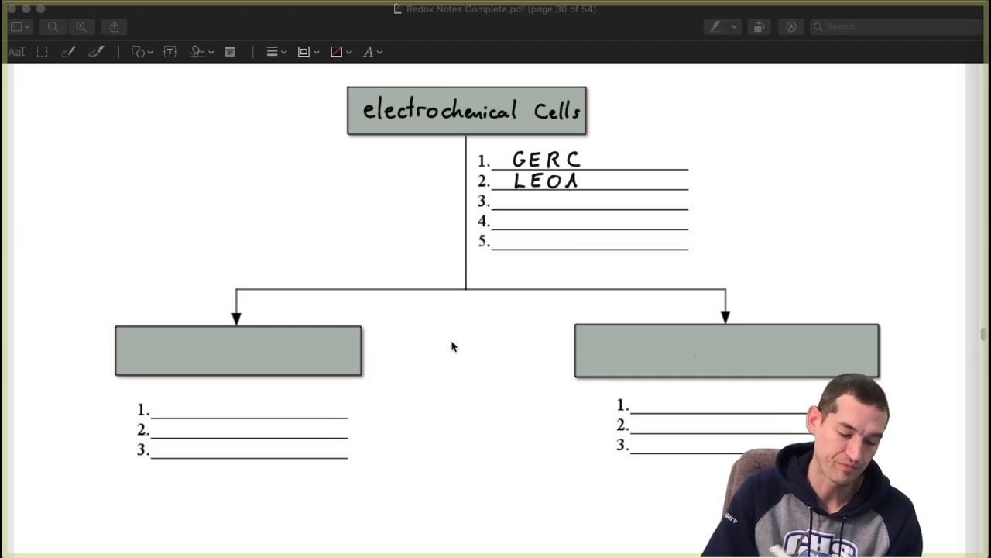
- Sketch two beakers with an electrode in each, joined by a wire
{"action": "mouse_move", "coordinate": [763, 161]}
{"action": "left_mouse_down"}
{"action": "mouse_move", "coordinate": [815, 208]}
{"action": "mouse_move", "coordinate": [815, 156]}
{"action": "mouse_move", "coordinate": [847, 206]}
{"action": "mouse_move", "coordinate": [899, 204]}
{"action": "mouse_move", "coordinate": [899, 155]}
{"action": "left_mouse_up"}
{"action": "mouse_move", "coordinate": [758, 142]}
{"action": "left_mouse_down"}
{"action": "mouse_move", "coordinate": [793, 189]}
{"action": "mouse_move", "coordinate": [756, 141]}
{"action": "left_mouse_up"}
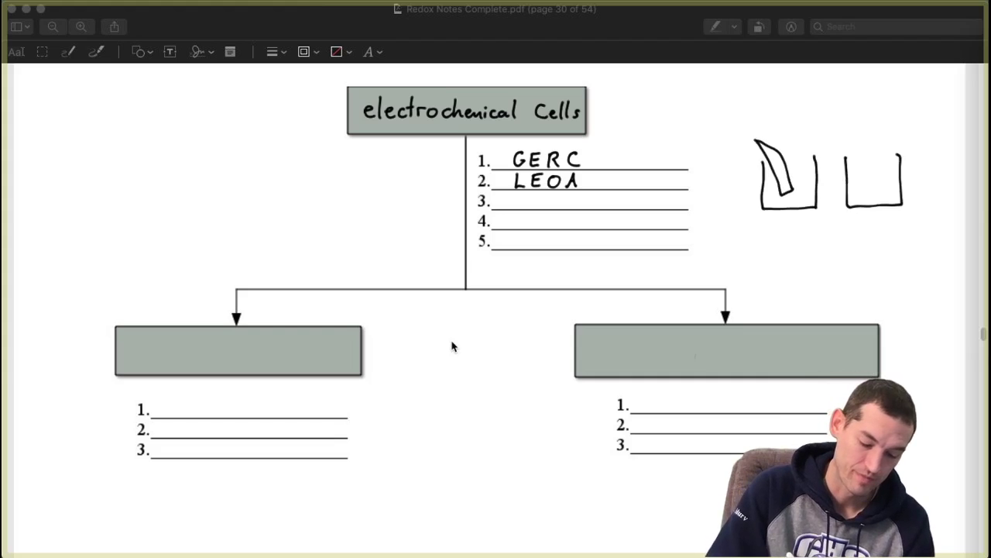
{"action": "mouse_move", "coordinate": [896, 142]}
{"action": "left_mouse_down"}
{"action": "mouse_move", "coordinate": [880, 191]}
{"action": "mouse_move", "coordinate": [901, 142]}
{"action": "left_mouse_up"}
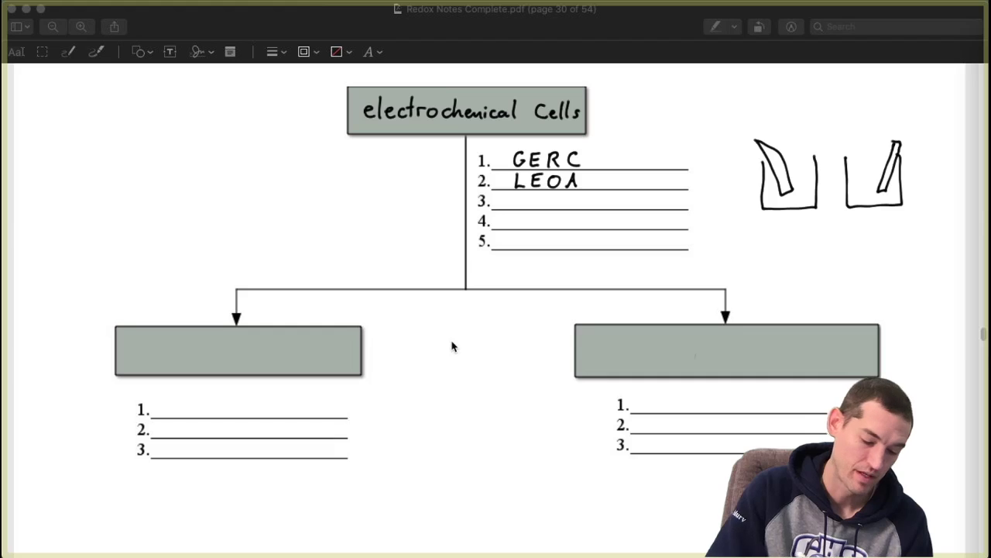
{"action": "mouse_move", "coordinate": [763, 145]}
{"action": "left_mouse_down"}
{"action": "mouse_move", "coordinate": [838, 114]}
{"action": "mouse_move", "coordinate": [895, 141]}
{"action": "left_mouse_up"}
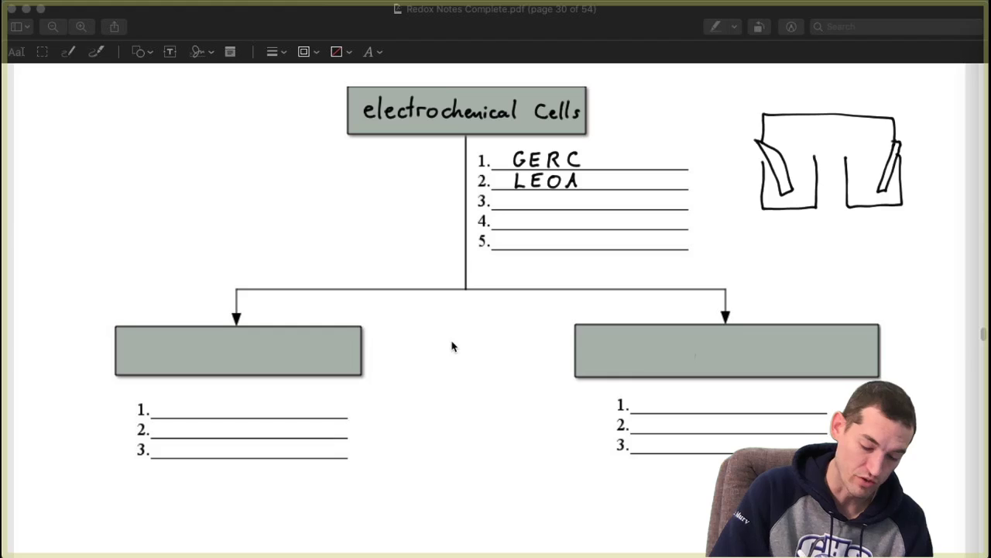
- Label the diagram OA, C and RA, and begin line 3 about electron flow
{"action": "left_click_drag", "start_coordinate": [800, 170], "coordinate": [811, 181]}
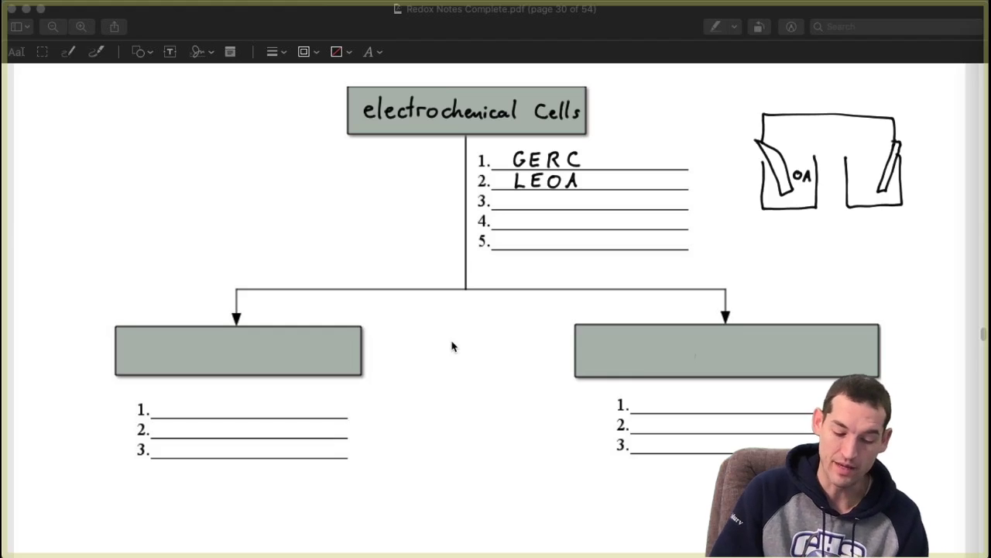
{"action": "left_click_drag", "start_coordinate": [728, 142], "coordinate": [728, 158]}
{"action": "mouse_move", "coordinate": [906, 142]}
{"action": "left_mouse_down"}
{"action": "mouse_move", "coordinate": [907, 154]}
{"action": "mouse_move", "coordinate": [925, 154]}
{"action": "mouse_move", "coordinate": [945, 181]}
{"action": "mouse_move", "coordinate": [944, 173]}
{"action": "left_mouse_up"}
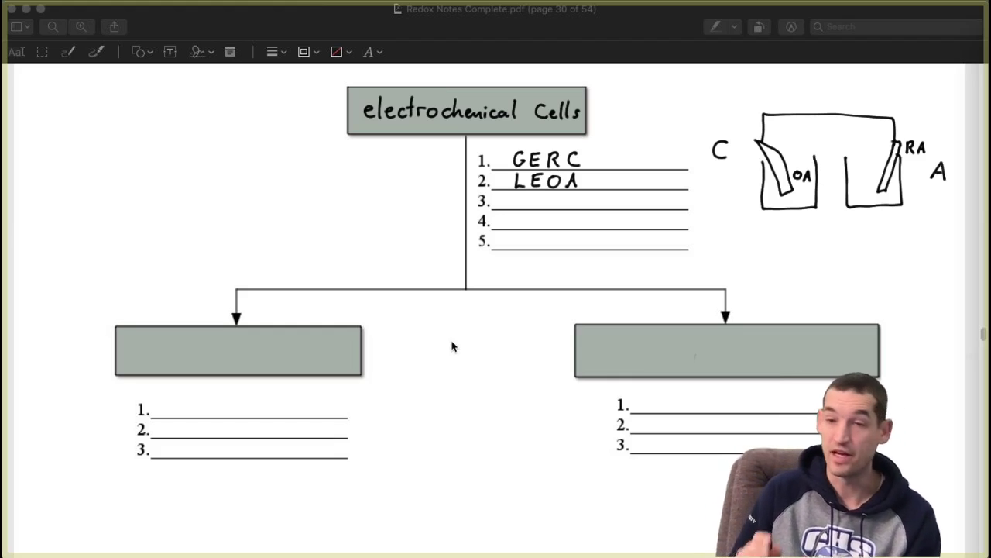
{"action": "mouse_move", "coordinate": [515, 202]}
{"action": "left_mouse_down"}
{"action": "mouse_move", "coordinate": [524, 208]}
{"action": "mouse_move", "coordinate": [533, 196]}
{"action": "mouse_move", "coordinate": [638, 209]}
{"action": "mouse_move", "coordinate": [652, 194]}
{"action": "mouse_move", "coordinate": [660, 206]}
{"action": "mouse_move", "coordinate": [686, 203]}
{"action": "mouse_move", "coordinate": [680, 210]}
{"action": "mouse_move", "coordinate": [727, 207]}
{"action": "mouse_move", "coordinate": [740, 196]}
{"action": "mouse_move", "coordinate": [749, 205]}
{"action": "left_mouse_up"}
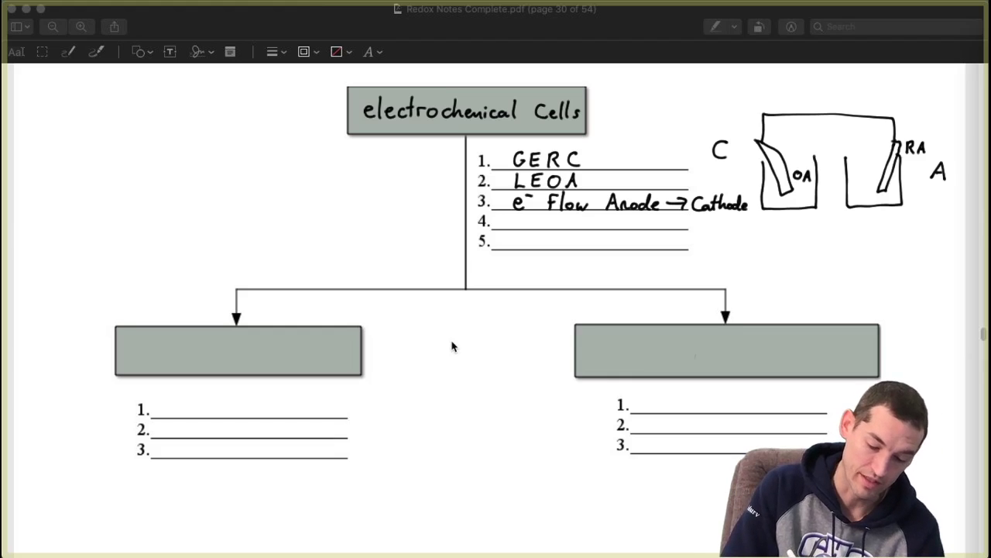
- Draw red e⁻ electron-flow arrows over the wire, undoing the stray red underlines under C and A
{"action": "left_click_drag", "start_coordinate": [901, 116], "coordinate": [911, 121]}
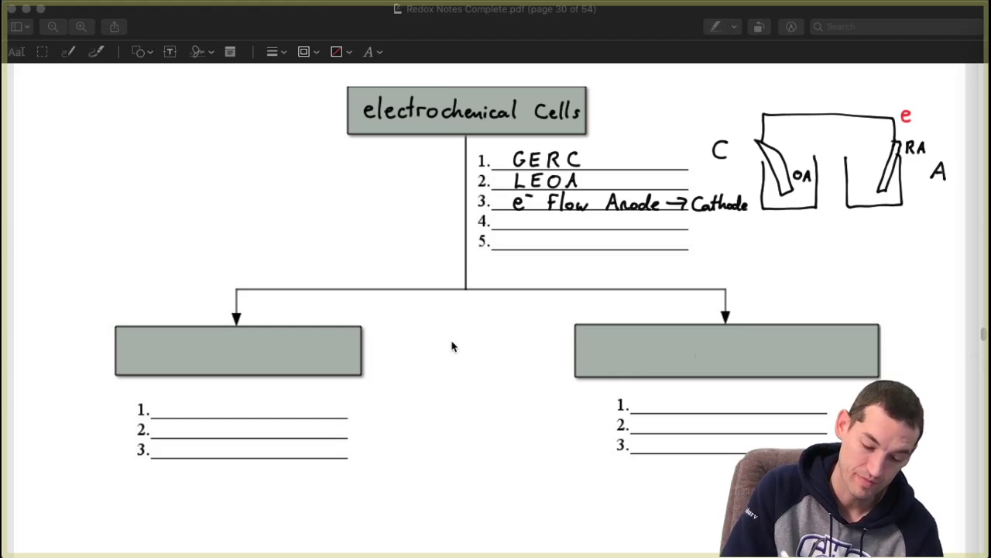
{"action": "mouse_move", "coordinate": [912, 108]}
{"action": "left_mouse_down"}
{"action": "mouse_move", "coordinate": [922, 109]}
{"action": "mouse_move", "coordinate": [781, 99]}
{"action": "mouse_move", "coordinate": [749, 130]}
{"action": "left_mouse_up"}
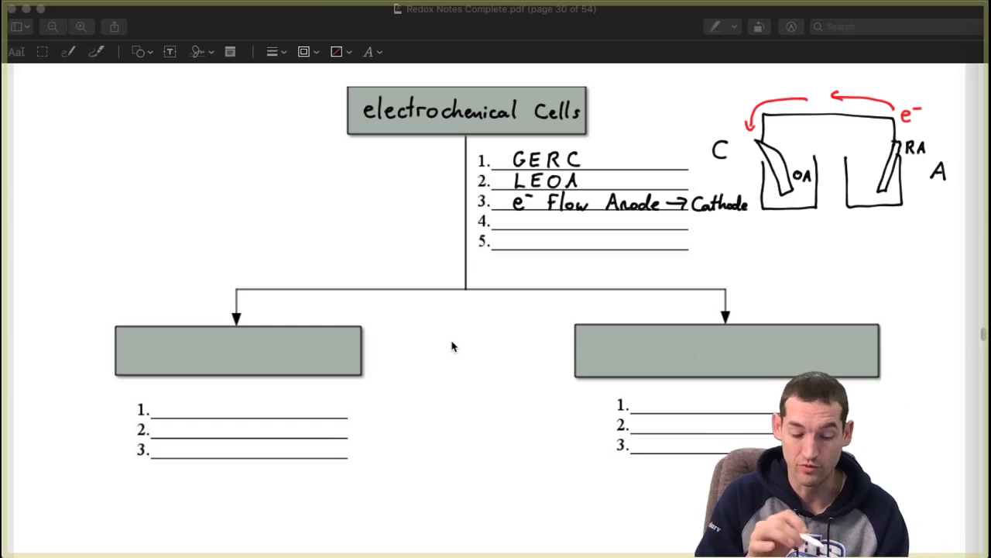
{"action": "left_click_drag", "start_coordinate": [926, 185], "coordinate": [946, 190]}
{"action": "left_click_drag", "start_coordinate": [720, 174], "coordinate": [731, 171]}
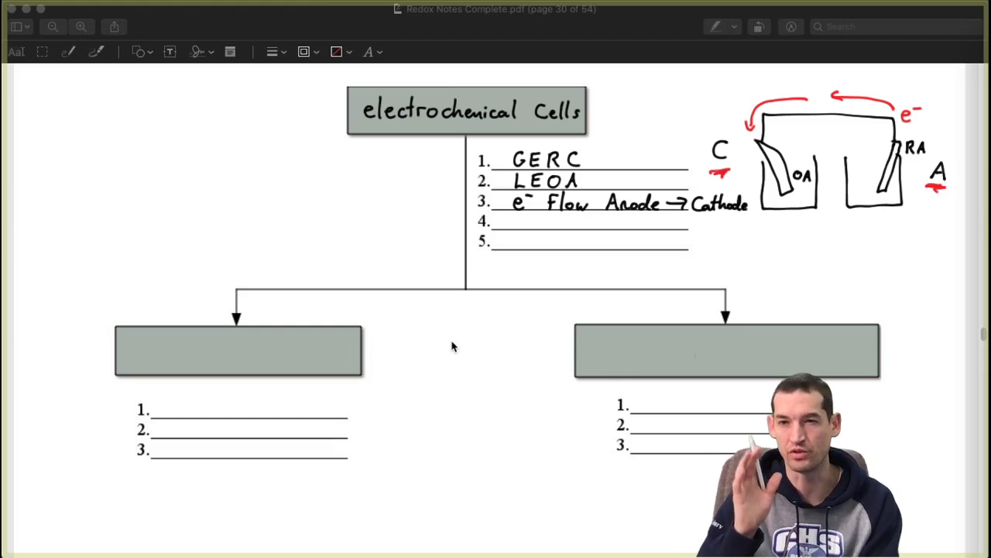
{"action": "key", "text": "super+z"}
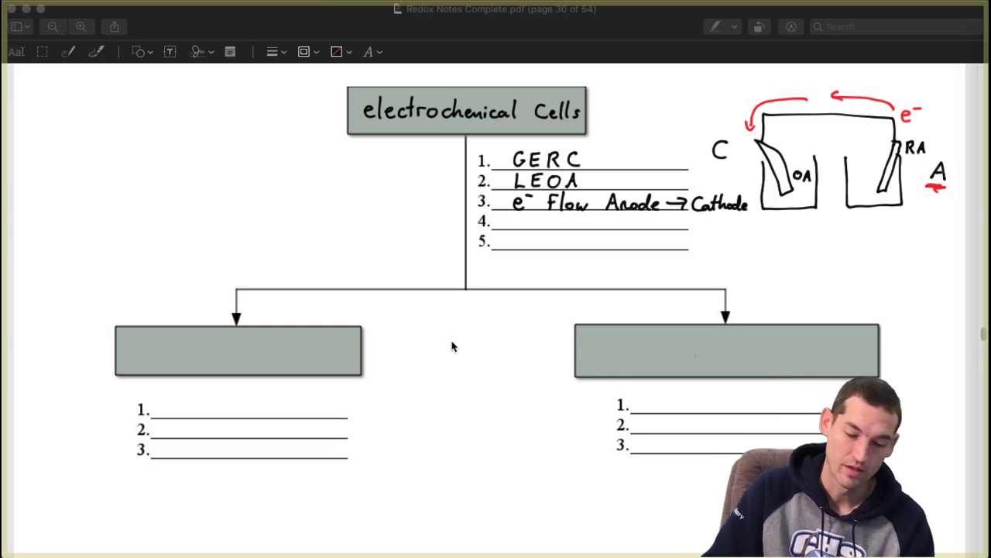
{"action": "key", "text": "super+z"}
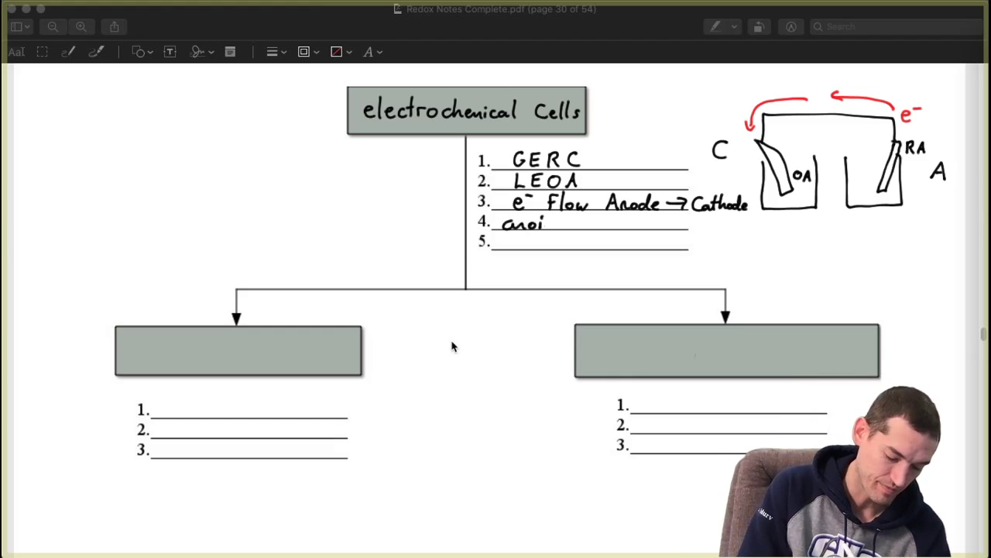
- Undo the last two strokes to fix the misspelled 'anions' on line 4
{"action": "key", "text": "super+z"}
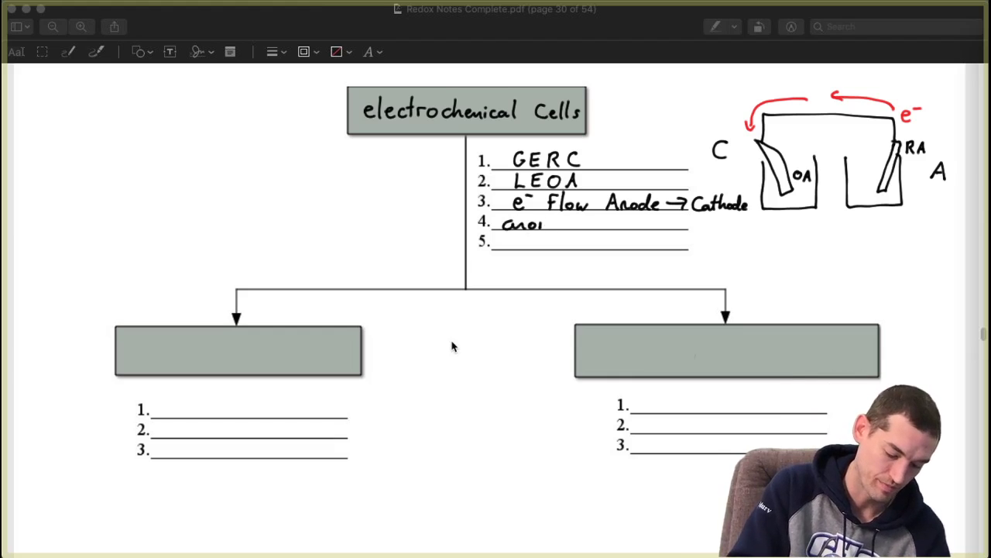
{"action": "key", "text": "super+z"}
{"action": "key", "text": "super+z"}
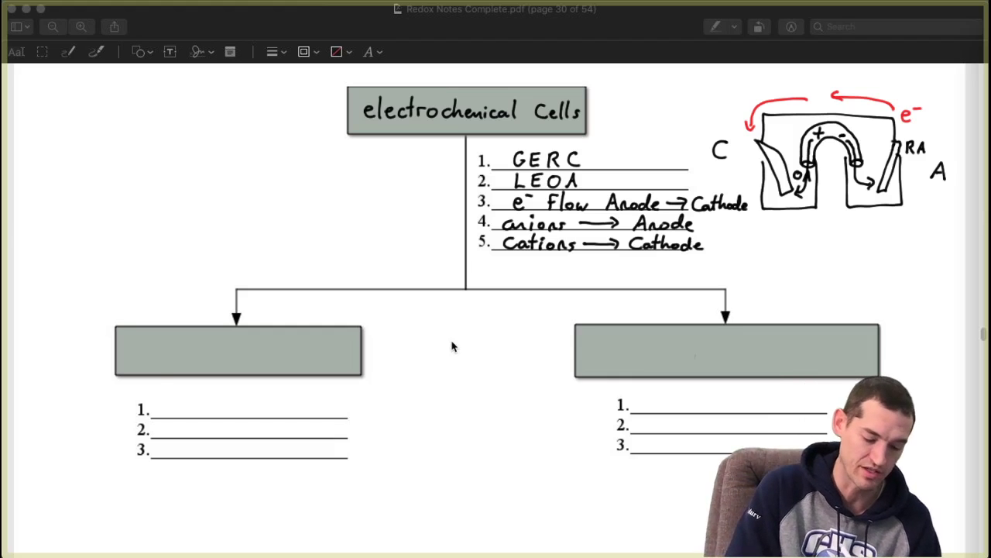
- Handwrite 'Voltaic' in the lower-left box
{"action": "left_click_drag", "start_coordinate": [152, 341], "coordinate": [186, 341]}
{"action": "left_click_drag", "start_coordinate": [194, 359], "coordinate": [212, 372]}
{"action": "left_click_drag", "start_coordinate": [223, 333], "coordinate": [224, 370]}
{"action": "left_click_drag", "start_coordinate": [216, 355], "coordinate": [260, 372]}
{"action": "left_click_drag", "start_coordinate": [285, 360], "coordinate": [283, 373]}
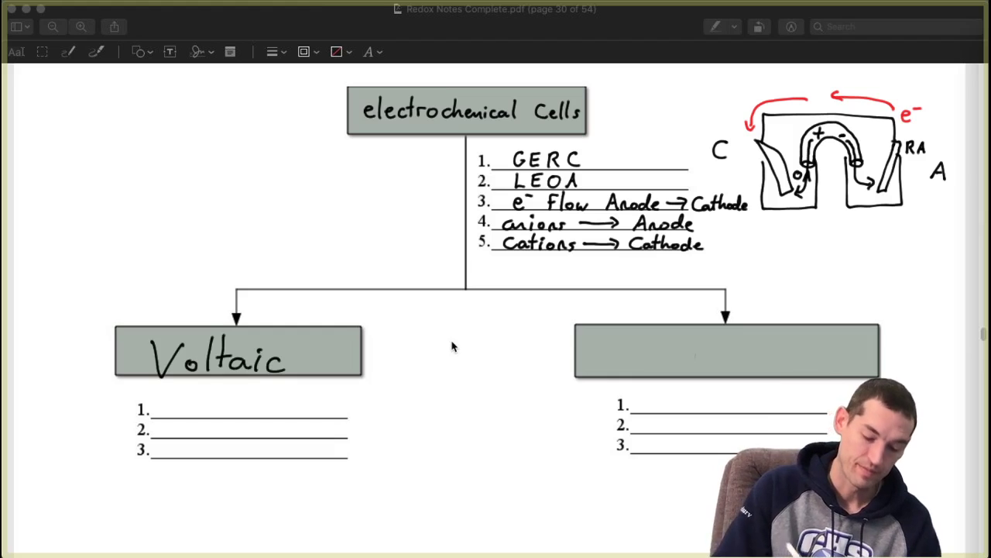
- Handwrite 'Electrolytic' in the lower-right box, then start the third Voltaic line
{"action": "mouse_move", "coordinate": [620, 336]}
{"action": "left_mouse_down"}
{"action": "mouse_move", "coordinate": [636, 371]}
{"action": "mouse_move", "coordinate": [637, 354]}
{"action": "left_mouse_up"}
{"action": "mouse_move", "coordinate": [622, 338]}
{"action": "left_mouse_down"}
{"action": "mouse_move", "coordinate": [646, 336]}
{"action": "mouse_move", "coordinate": [647, 368]}
{"action": "left_mouse_up"}
{"action": "left_click_drag", "start_coordinate": [657, 361], "coordinate": [686, 370]}
{"action": "left_click_drag", "start_coordinate": [700, 334], "coordinate": [704, 370]}
{"action": "left_click_drag", "start_coordinate": [692, 347], "coordinate": [725, 358]}
{"action": "left_click_drag", "start_coordinate": [731, 359], "coordinate": [761, 367]}
{"action": "left_click_drag", "start_coordinate": [772, 358], "coordinate": [762, 382]}
{"action": "left_click_drag", "start_coordinate": [780, 337], "coordinate": [781, 375]}
{"action": "mouse_move", "coordinate": [773, 358]}
{"action": "left_mouse_down"}
{"action": "mouse_move", "coordinate": [791, 358]}
{"action": "mouse_move", "coordinate": [798, 373]}
{"action": "left_mouse_up"}
{"action": "left_click_drag", "start_coordinate": [816, 361], "coordinate": [817, 372]}
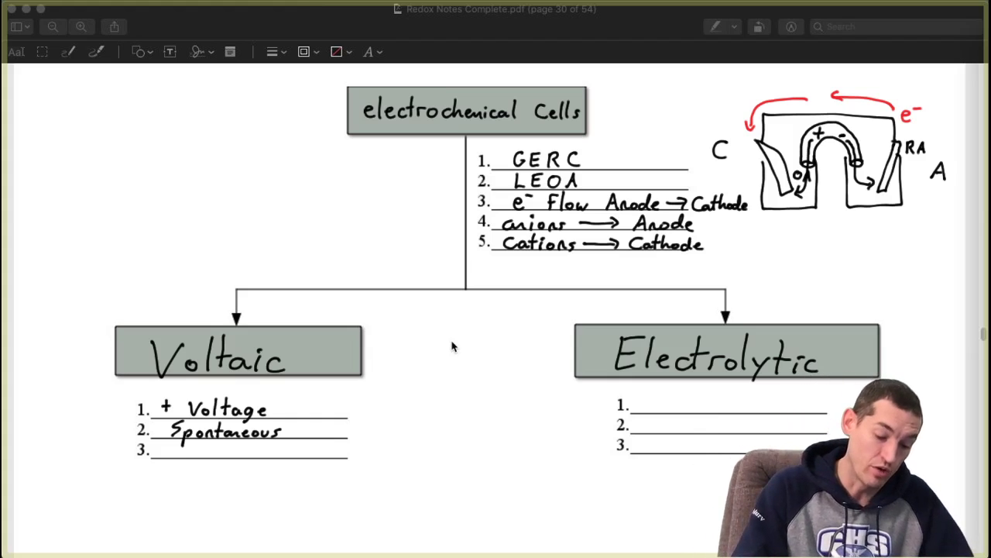
{"action": "left_click_drag", "start_coordinate": [168, 444], "coordinate": [173, 449]}
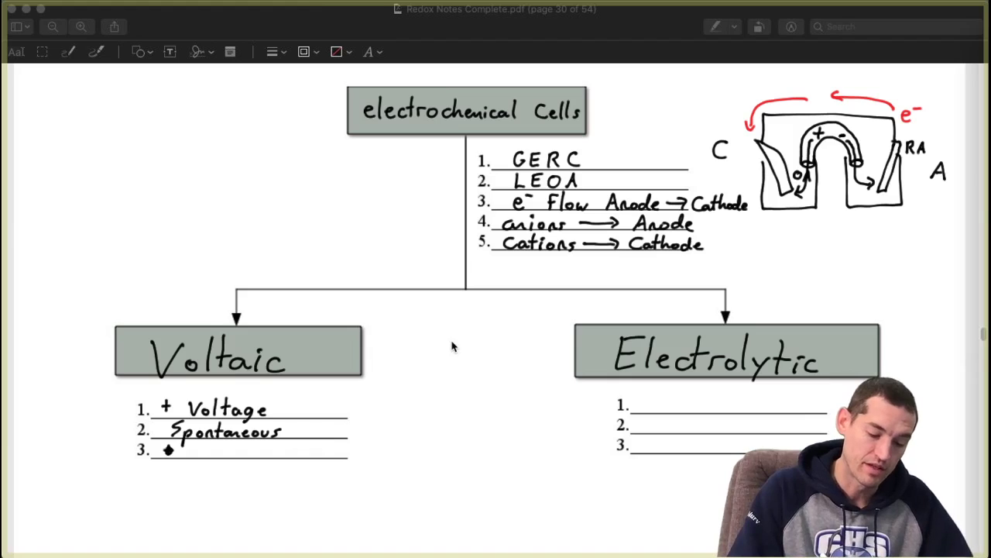
- Handwrite 'chemical', an arrow, and 'electrical' on the third line under Voltaic
{"action": "mouse_move", "coordinate": [198, 448]}
{"action": "left_mouse_down"}
{"action": "mouse_move", "coordinate": [196, 457]}
{"action": "mouse_move", "coordinate": [241, 457]}
{"action": "left_mouse_up"}
{"action": "left_click_drag", "start_coordinate": [250, 451], "coordinate": [251, 457]}
{"action": "left_click_drag", "start_coordinate": [257, 442], "coordinate": [259, 457]}
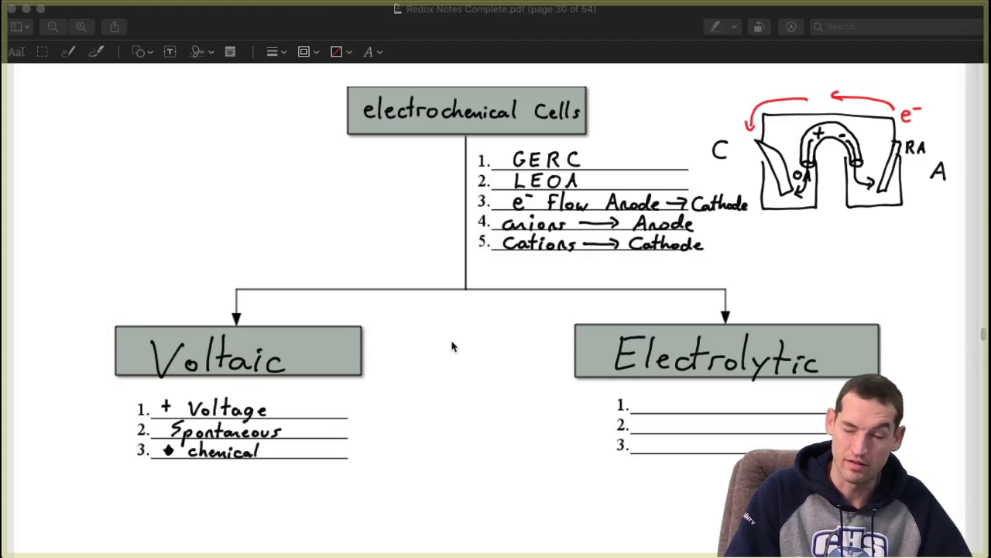
{"action": "mouse_move", "coordinate": [266, 450]}
{"action": "left_mouse_down"}
{"action": "mouse_move", "coordinate": [288, 450]}
{"action": "mouse_move", "coordinate": [282, 455]}
{"action": "left_mouse_up"}
{"action": "left_click_drag", "start_coordinate": [301, 453], "coordinate": [308, 457]}
{"action": "mouse_move", "coordinate": [313, 441]}
{"action": "left_mouse_down"}
{"action": "mouse_move", "coordinate": [314, 458]}
{"action": "mouse_move", "coordinate": [326, 457]}
{"action": "left_mouse_up"}
{"action": "left_click_drag", "start_coordinate": [336, 451], "coordinate": [341, 458]}
{"action": "left_click_drag", "start_coordinate": [337, 450], "coordinate": [360, 458]}
{"action": "left_click_drag", "start_coordinate": [369, 452], "coordinate": [378, 459]}
{"action": "left_click_drag", "start_coordinate": [380, 443], "coordinate": [382, 459]}
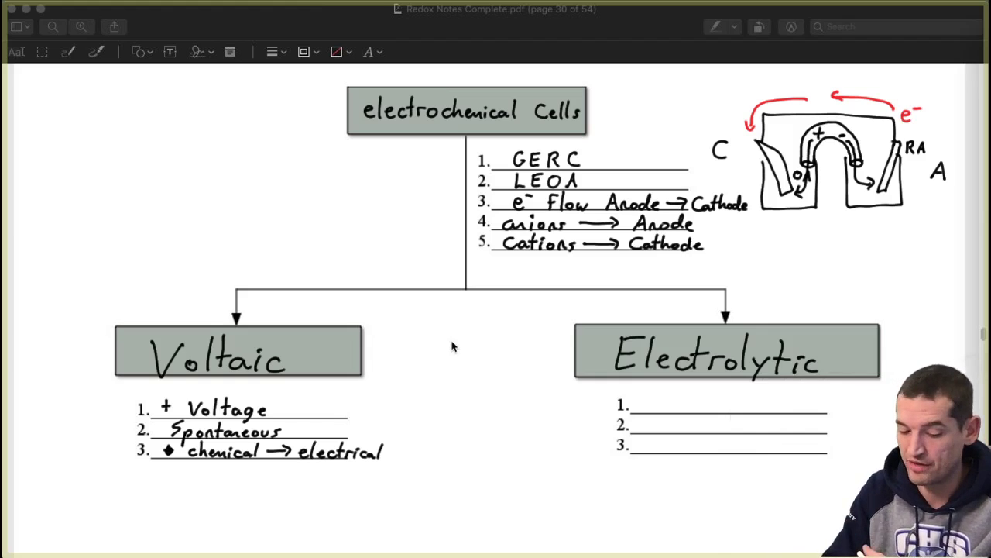
- Write '- Voltage' on Electrolytic line 1
{"action": "mouse_move", "coordinate": [646, 403]}
{"action": "left_mouse_down"}
{"action": "mouse_move", "coordinate": [684, 398]}
{"action": "mouse_move", "coordinate": [698, 413]}
{"action": "left_mouse_up"}
{"action": "mouse_move", "coordinate": [706, 395]}
{"action": "left_mouse_down"}
{"action": "mouse_move", "coordinate": [707, 413]}
{"action": "mouse_move", "coordinate": [713, 403]}
{"action": "left_mouse_up"}
{"action": "mouse_move", "coordinate": [722, 404]}
{"action": "left_mouse_down"}
{"action": "mouse_move", "coordinate": [726, 421]}
{"action": "mouse_move", "coordinate": [752, 404]}
{"action": "left_mouse_up"}
- Write 'non-spontaneous' on Electrolytic line 2
{"action": "left_click_drag", "start_coordinate": [644, 425], "coordinate": [692, 429]}
{"action": "mouse_move", "coordinate": [705, 424]}
{"action": "left_mouse_down"}
{"action": "mouse_move", "coordinate": [707, 445]}
{"action": "mouse_move", "coordinate": [717, 430]}
{"action": "left_mouse_up"}
{"action": "left_click_drag", "start_coordinate": [729, 426], "coordinate": [744, 434]}
{"action": "left_click_drag", "start_coordinate": [741, 426], "coordinate": [806, 431]}
{"action": "left_click_drag", "start_coordinate": [815, 424], "coordinate": [810, 430]}
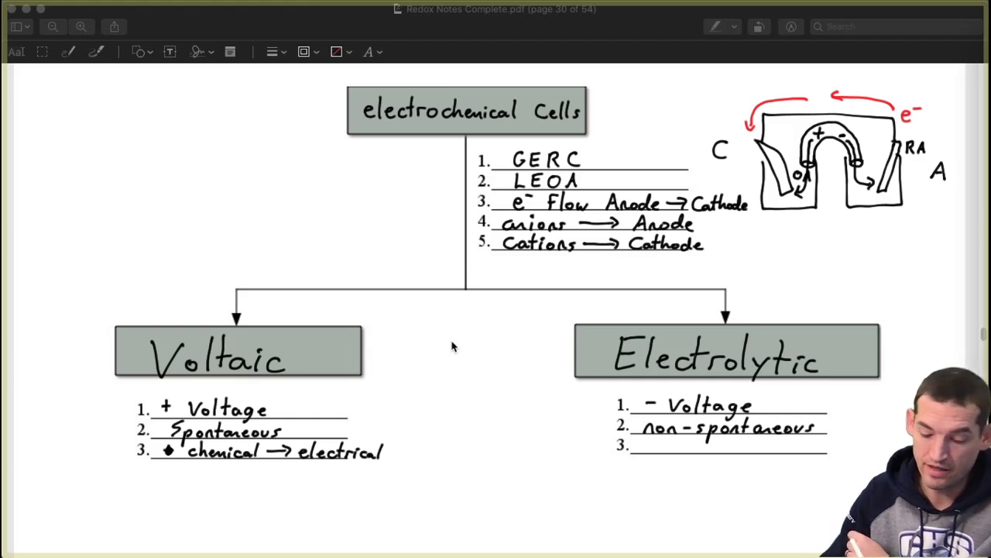
- Write 'electrical → chemical' on Electrolytic line 3
{"action": "left_click_drag", "start_coordinate": [655, 448], "coordinate": [688, 453]}
{"action": "mouse_move", "coordinate": [699, 437]}
{"action": "left_mouse_down"}
{"action": "mouse_move", "coordinate": [697, 454]}
{"action": "mouse_move", "coordinate": [713, 447]}
{"action": "left_mouse_up"}
{"action": "left_click_drag", "start_coordinate": [716, 447], "coordinate": [716, 453]}
{"action": "left_click_drag", "start_coordinate": [727, 447], "coordinate": [738, 454]}
{"action": "mouse_move", "coordinate": [747, 436]}
{"action": "left_mouse_down"}
{"action": "mouse_move", "coordinate": [745, 454]}
{"action": "mouse_move", "coordinate": [772, 448]}
{"action": "left_mouse_up"}
{"action": "mouse_move", "coordinate": [768, 443]}
{"action": "left_mouse_down"}
{"action": "mouse_move", "coordinate": [768, 452]}
{"action": "mouse_move", "coordinate": [797, 452]}
{"action": "left_mouse_up"}
{"action": "left_click_drag", "start_coordinate": [797, 448], "coordinate": [804, 452]}
{"action": "left_click_drag", "start_coordinate": [806, 449], "coordinate": [843, 453]}
{"action": "left_click_drag", "start_coordinate": [852, 436], "coordinate": [852, 453]}
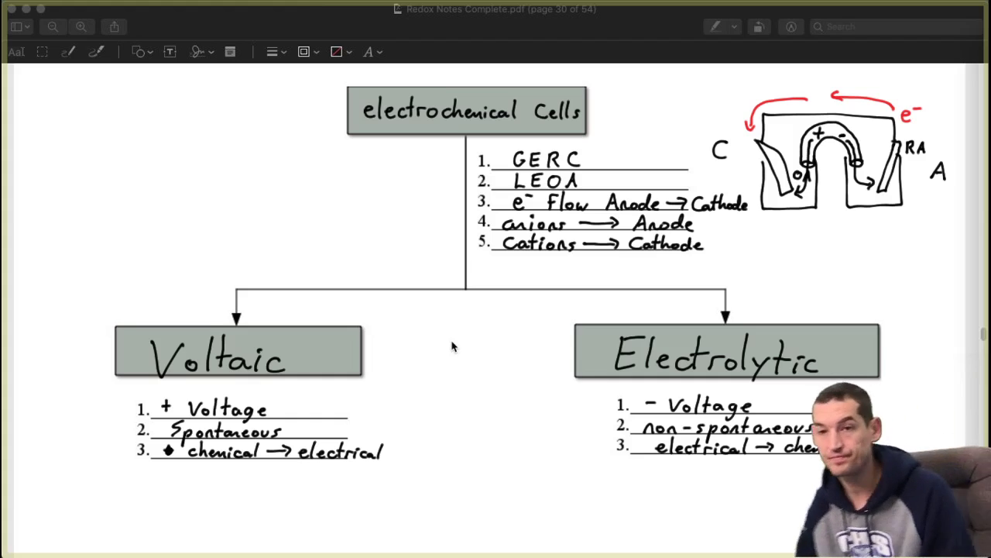